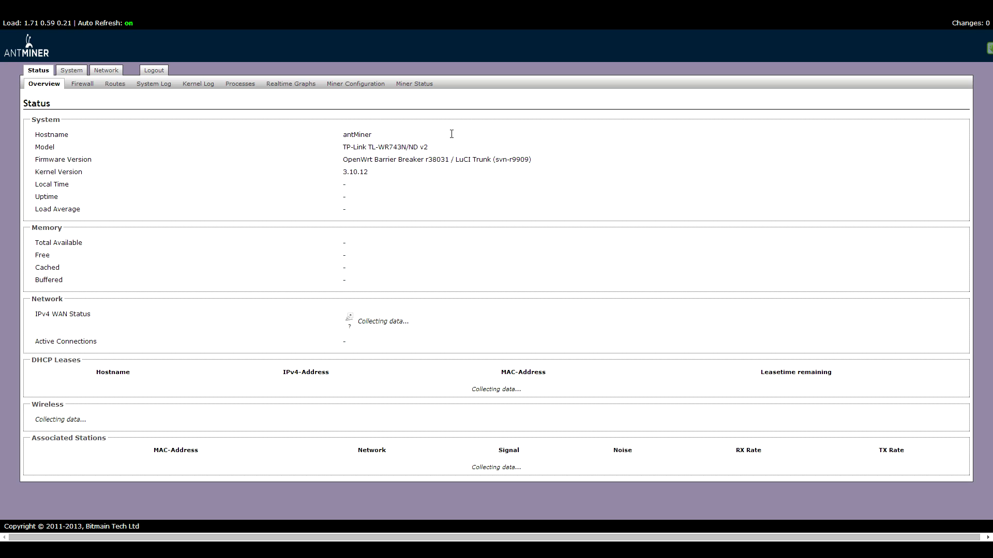
Open the Miner Status page in the AntMiner web interface
click(419, 88)
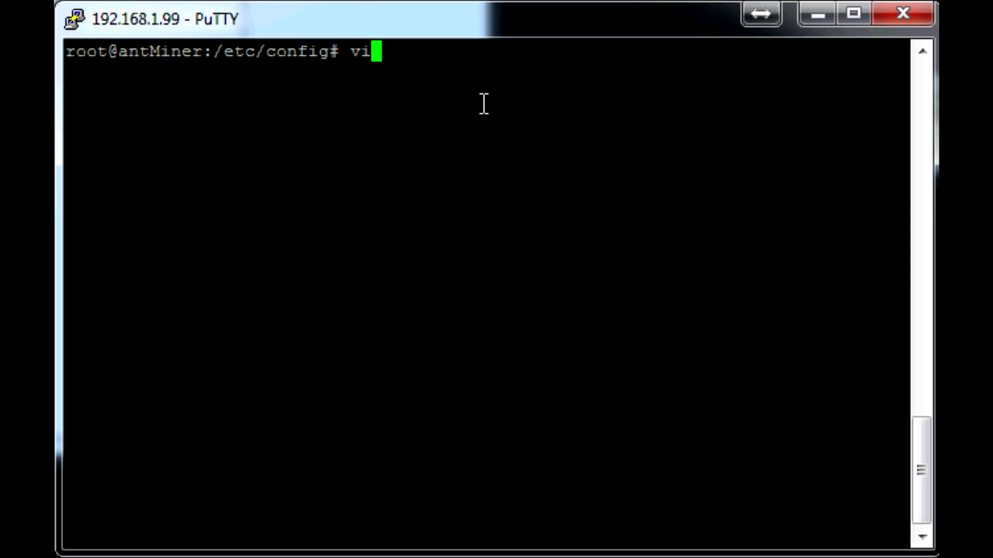
In the PuTTY session, open the asic-freq file from /etc/config in vi
text(a)
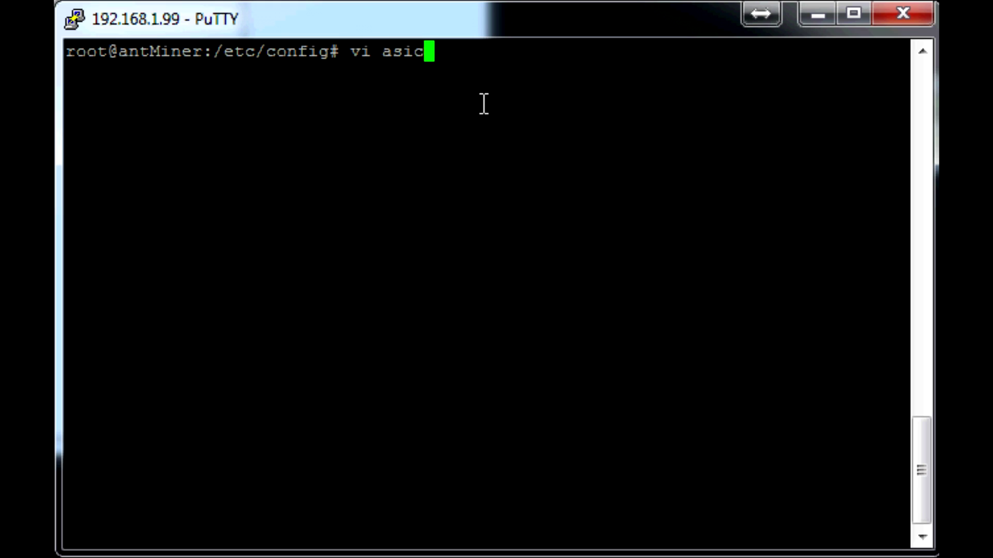
text(-freq)
key(Return)
Comment out the freq_value, chip_freq and timeout lines of the 350M block with #
key(Down)
key(Down)
key(Down)
key(Down)
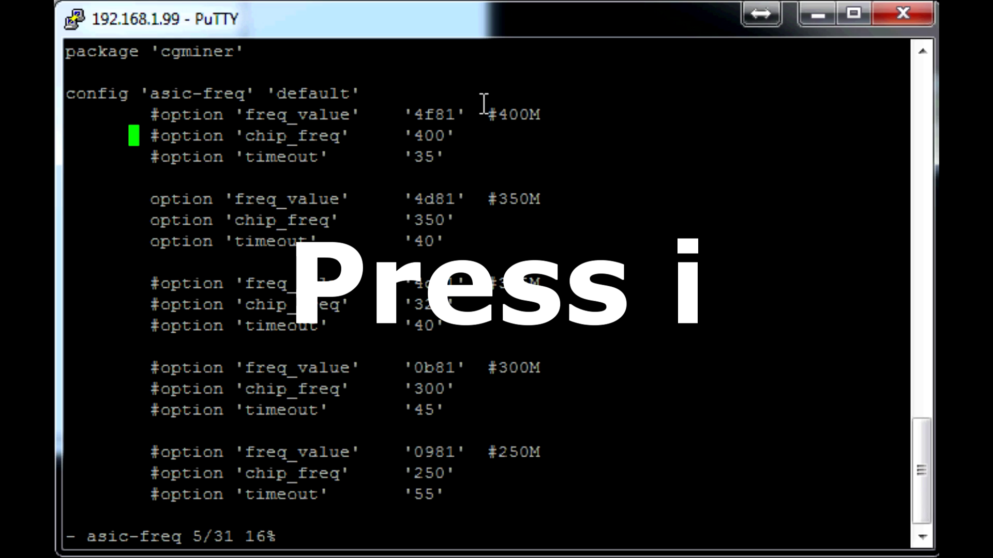
key(i)
key(Down)
key(Down)
key(Down)
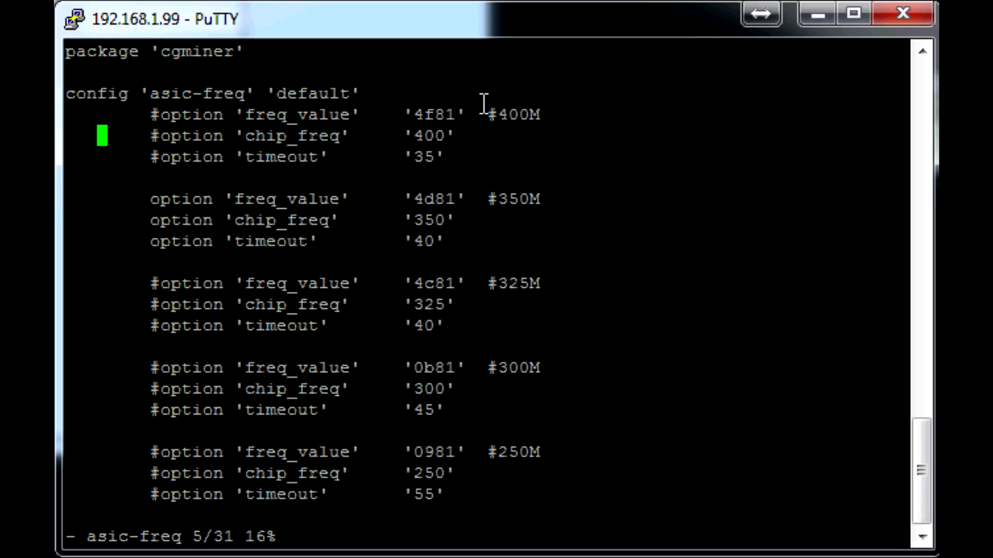
key(i)
key(Down)
key(Down)
key(Down)
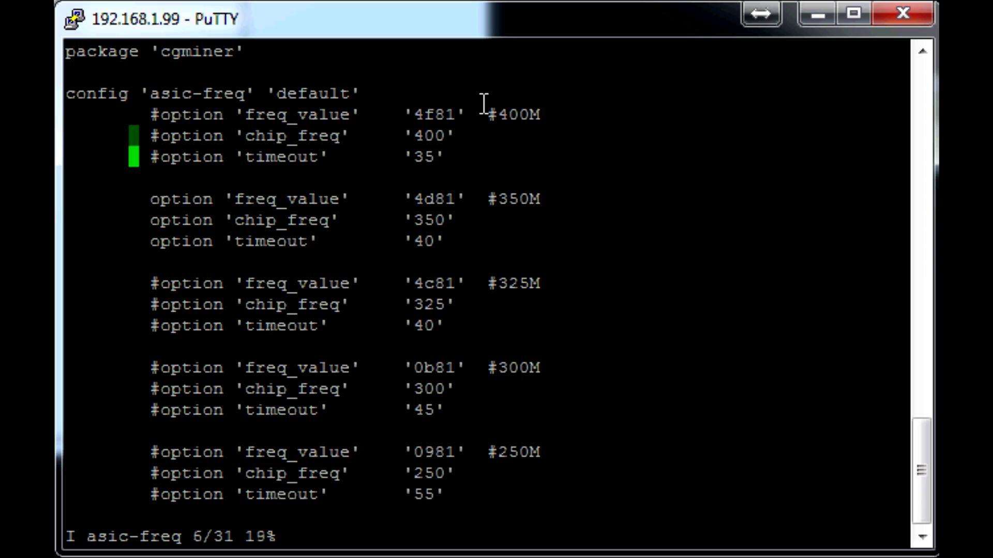
text(#)
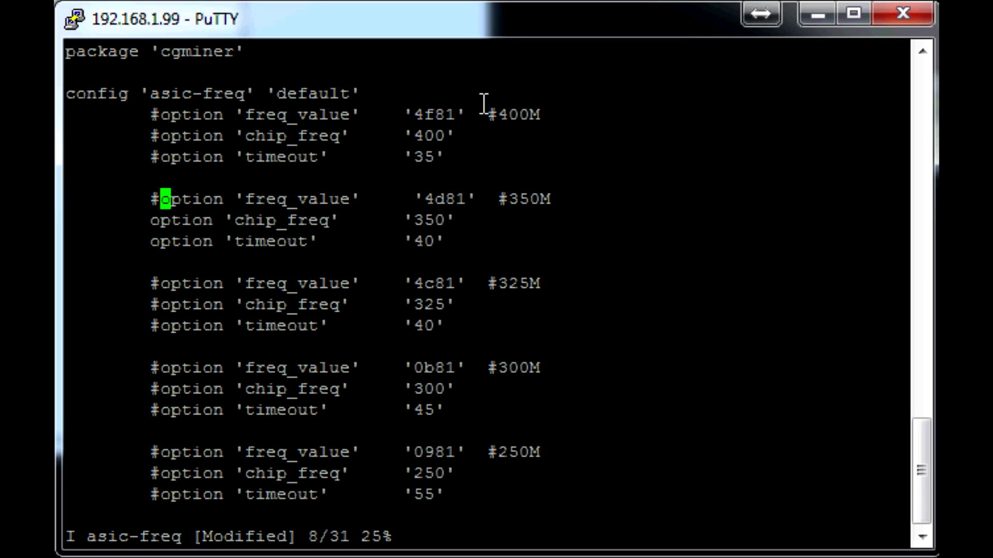
key(Down)
text(#)
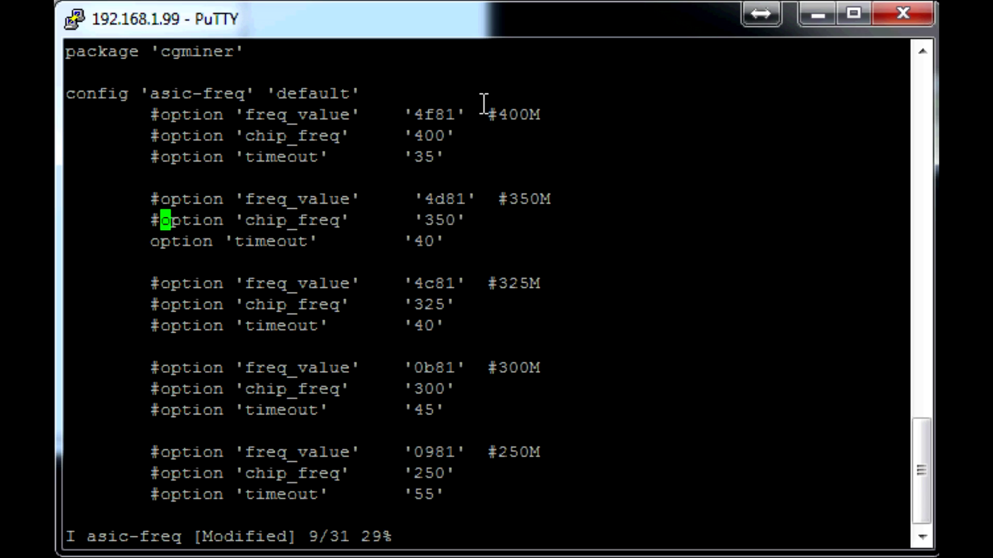
key(Down)
text(#)
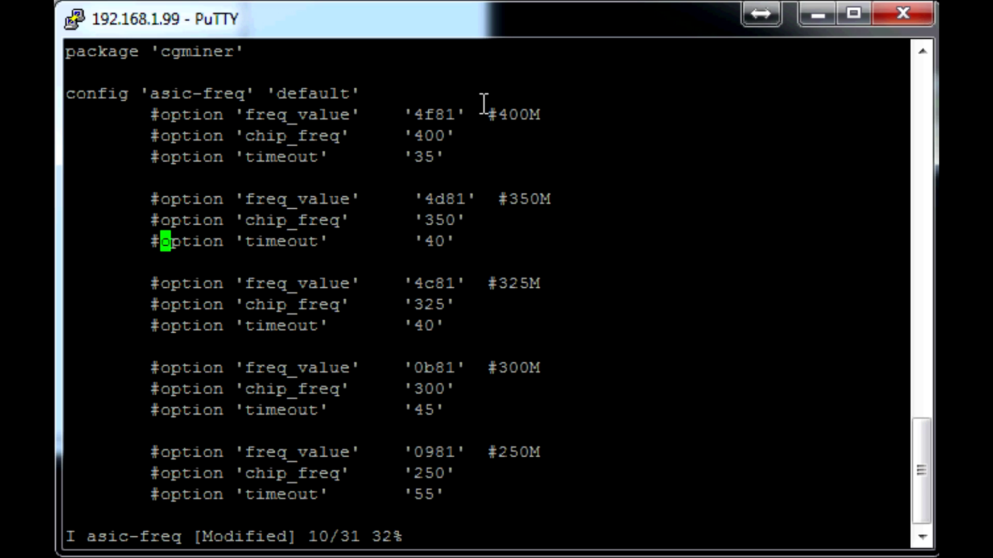
Start a new indented, uncommented option 'freq_value' line at the end of the file, below the 193M block
key(Down)
key(Down)
key(Down)
key(Down)
key(Down)
key(Down)
key(Down)
key(Down)
key(Down)
key(Down)
key(Down)
key(Down)
key(Down)
key(Down)
key(Down)
key(Down)
key(Down)
key(Down)
key(Down)
key(Down)
key(Right)
key(Down)
key(Return)
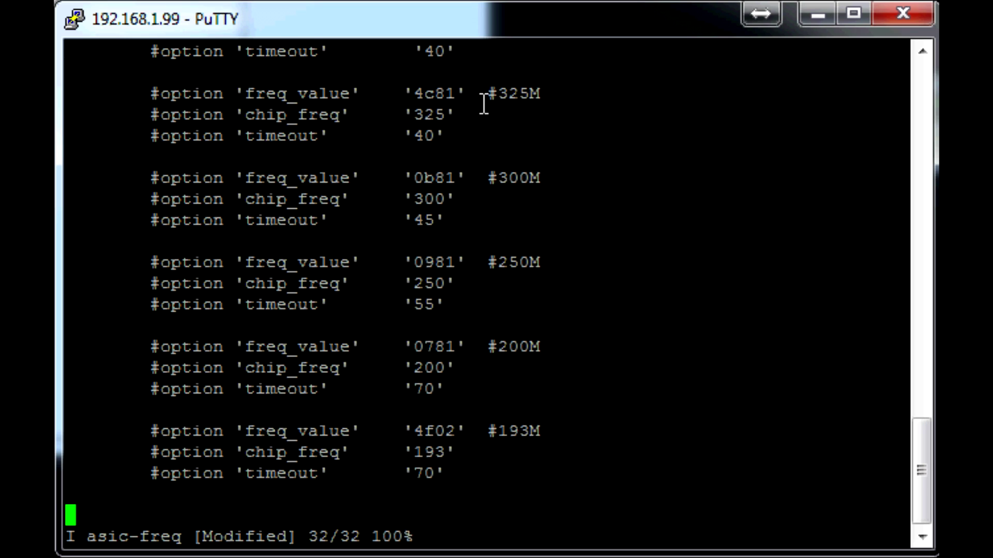
key(Tab)
text(option )
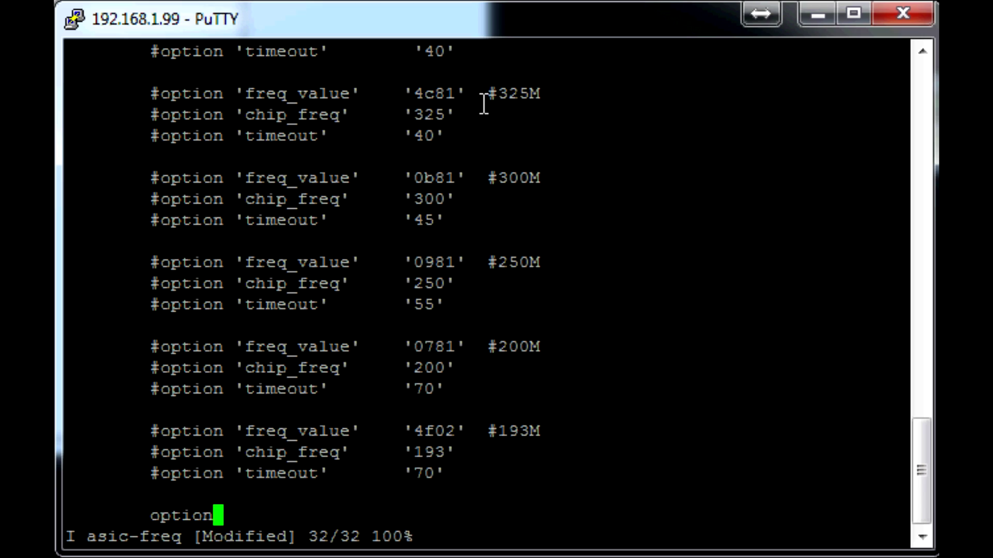
text(')
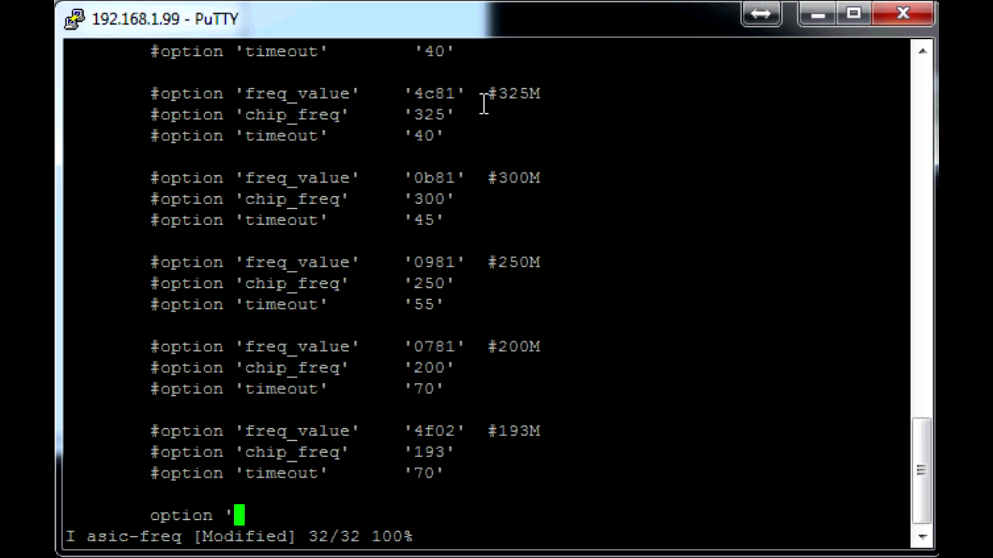
text(freq)
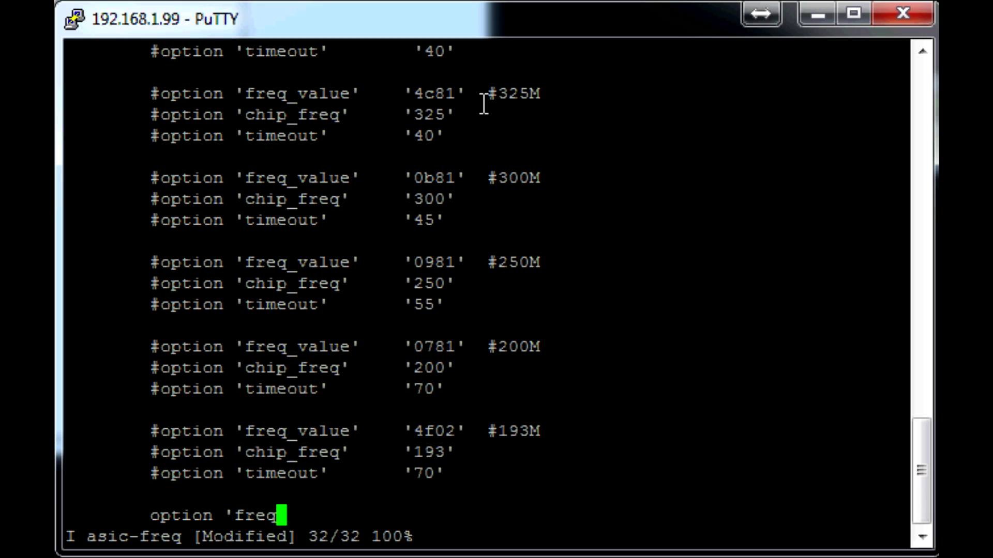
text(_value)
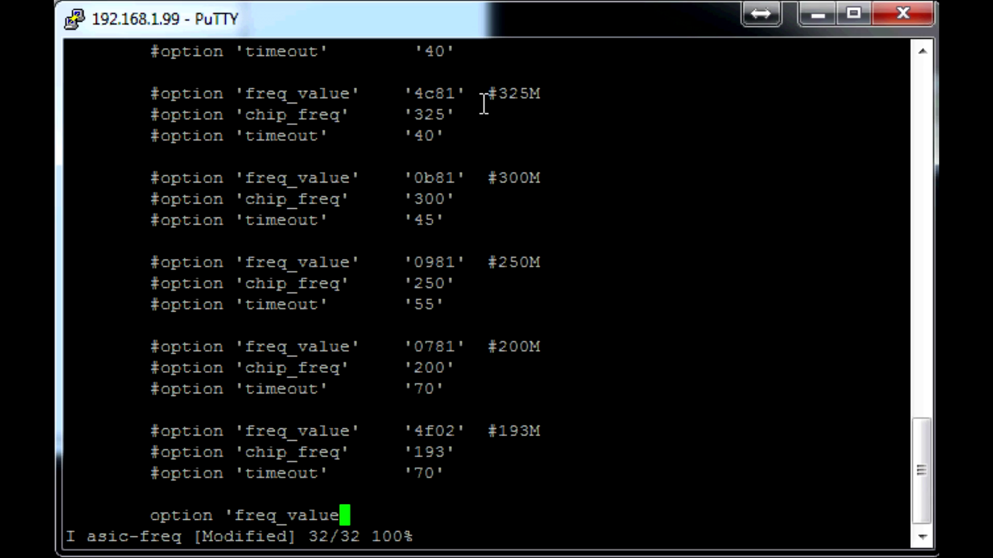
text(')
key(Tab)
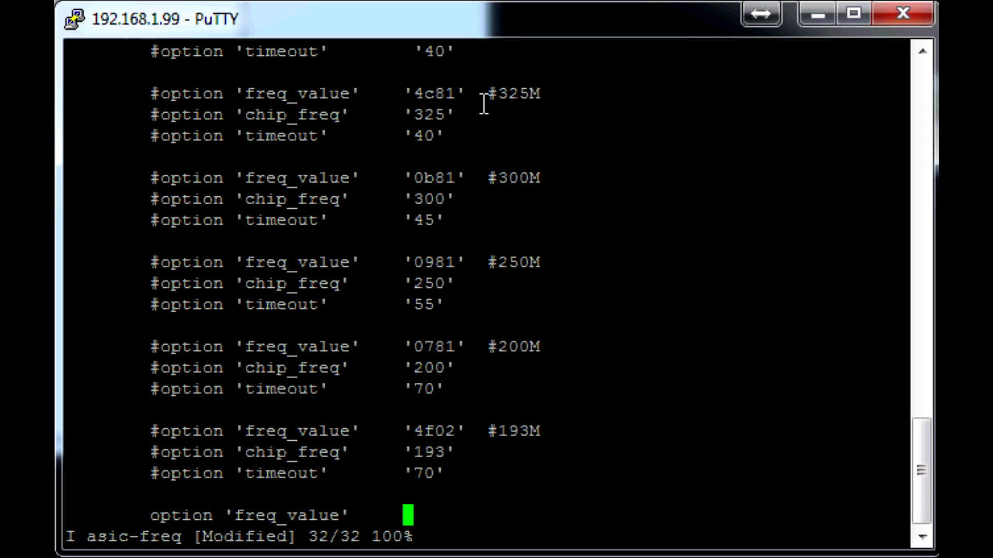
Complete the new block by pasting freq_value '0A81' with comment #275M, chip_freq '275' and timeout '45'
text(')
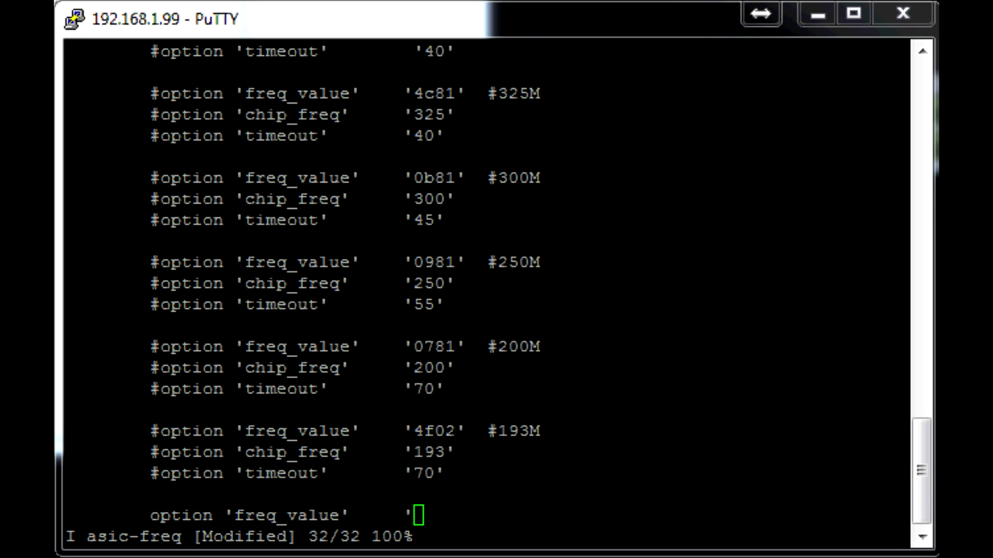
right_click(472, 499)
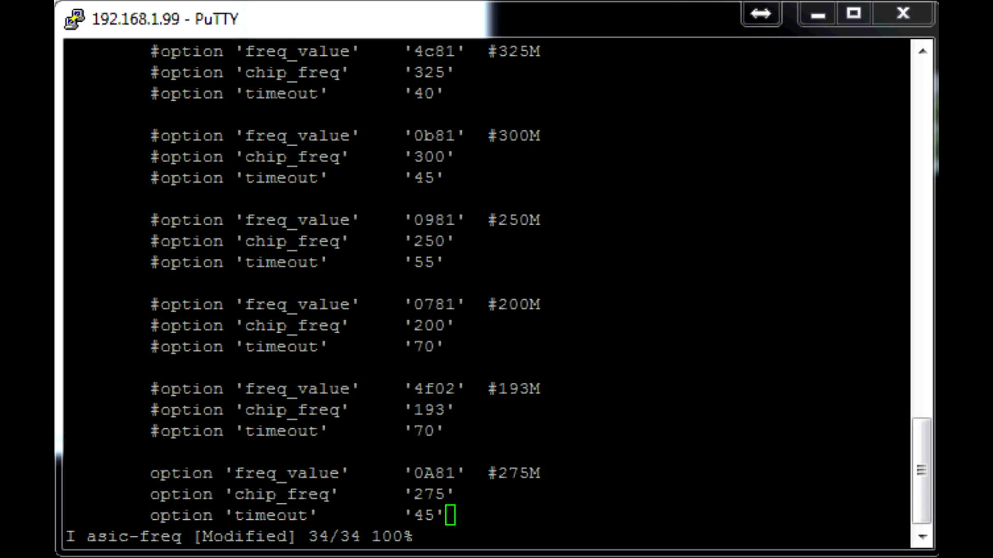
Save the edited asic-freq file and quit vi
click(311, 16)
key(Escape)
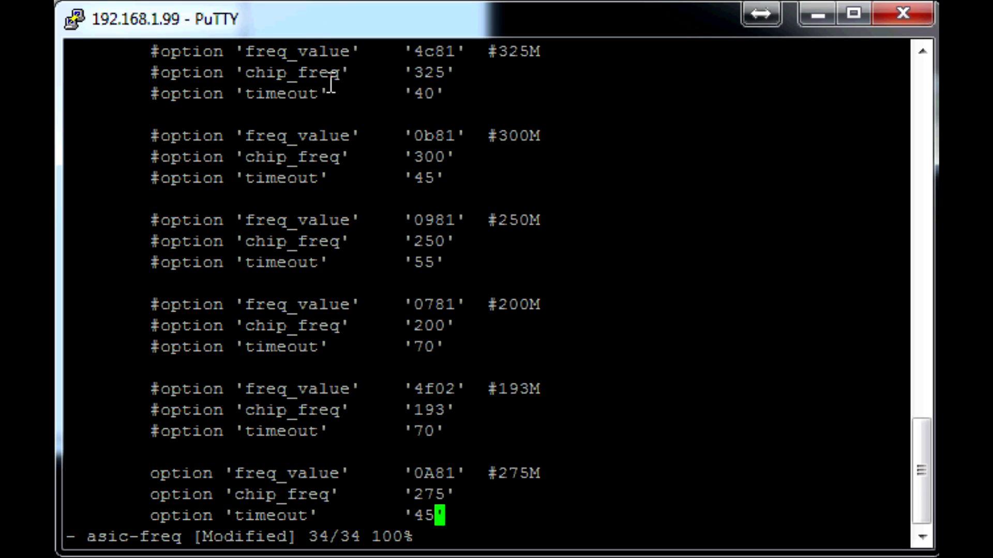
text(:w)
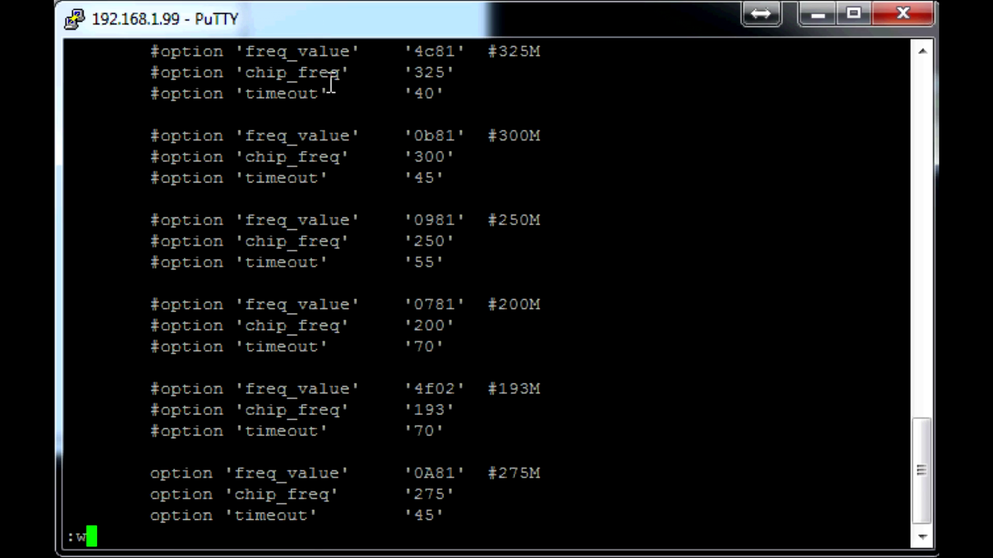
key(Return)
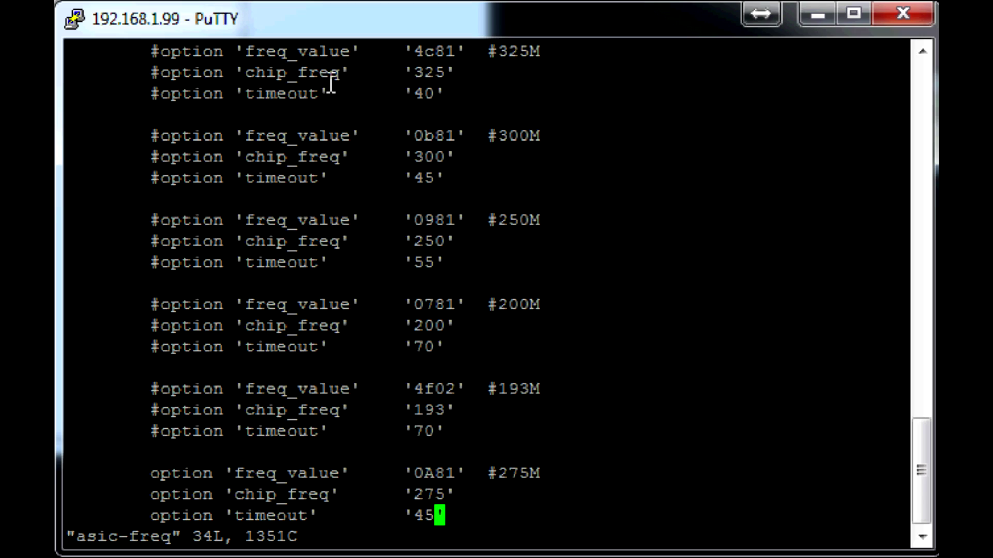
key(Escape)
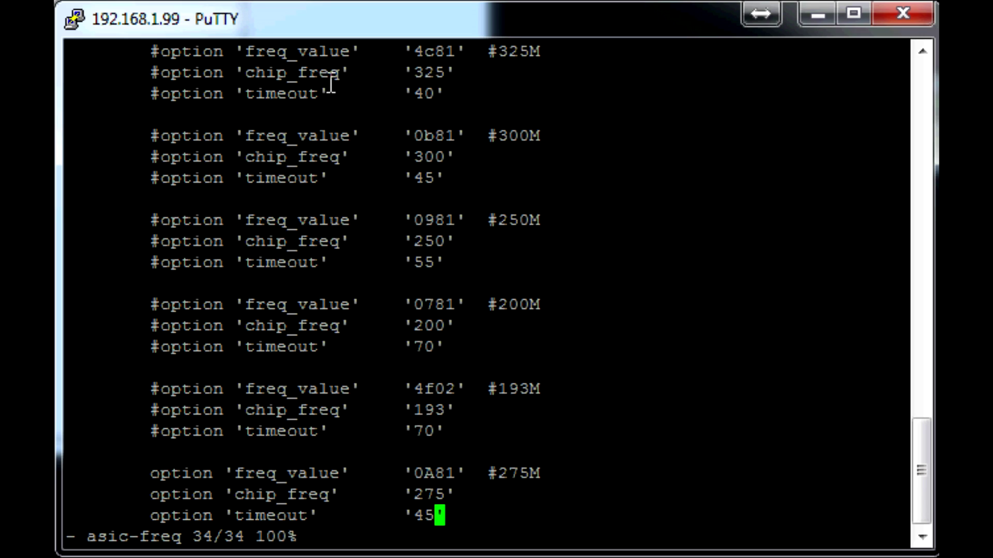
key(Up)
text(:q!)
key(Return)
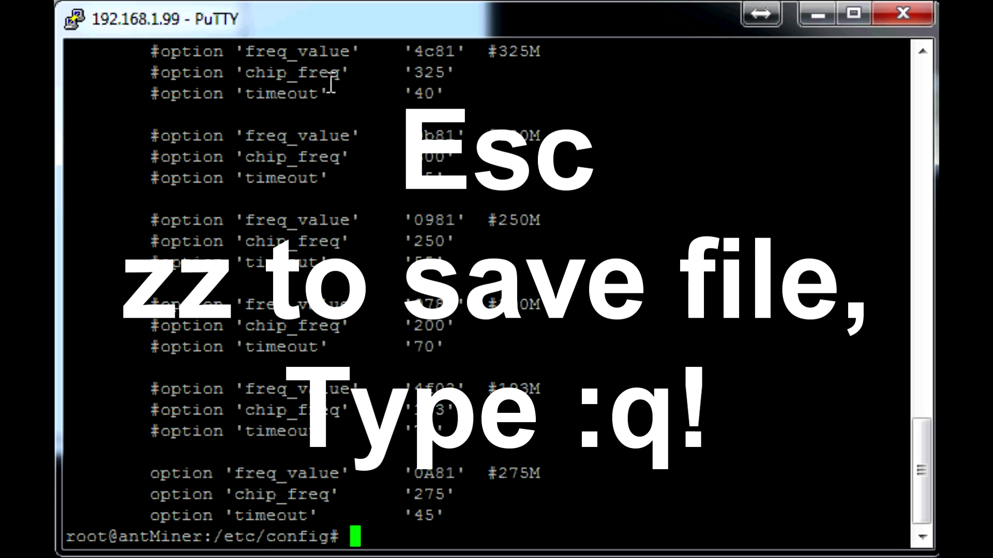
List the contents of the /etc/config directory
text(ls)
key(Return)
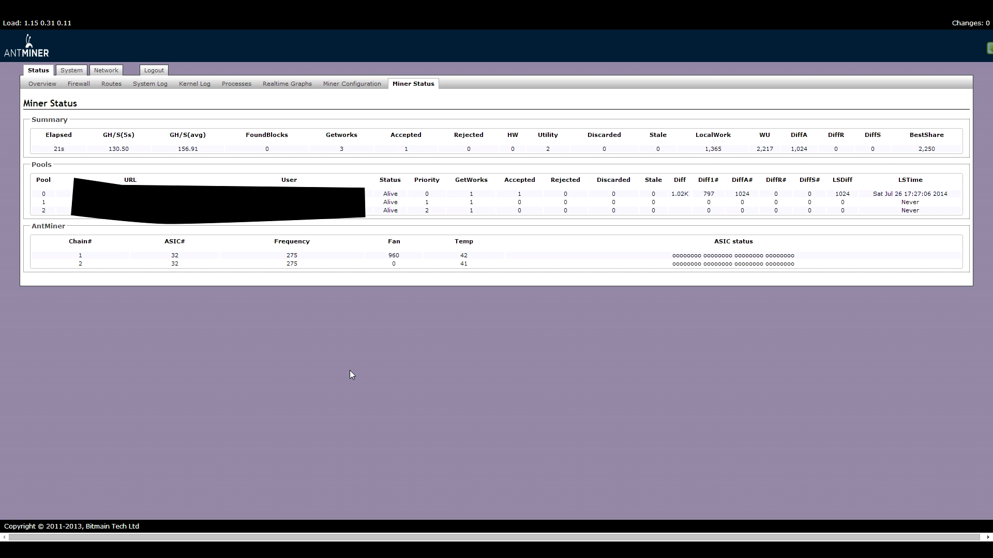
Switch to the AntMiner web interface and reload the Miner Status page to check the chain frequencies
click(420, 85)
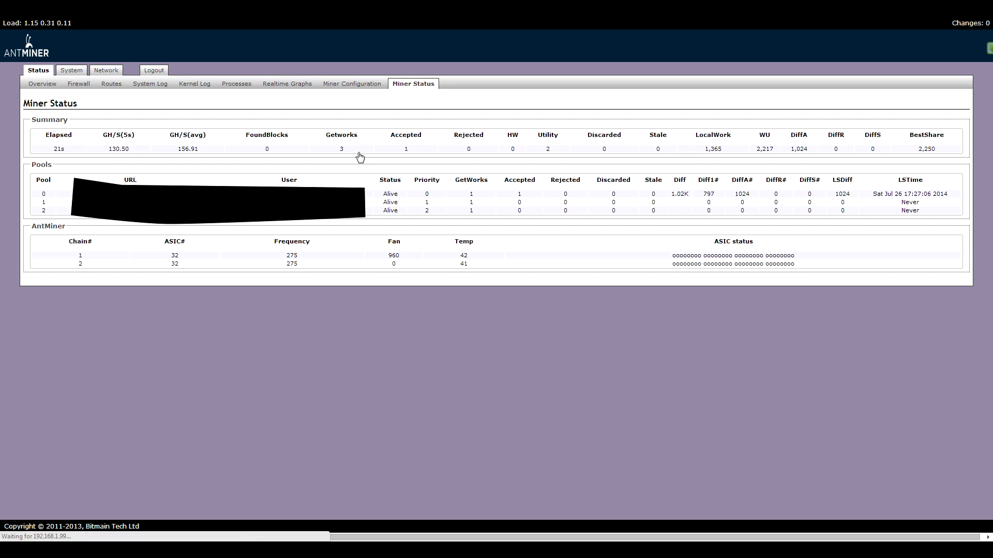